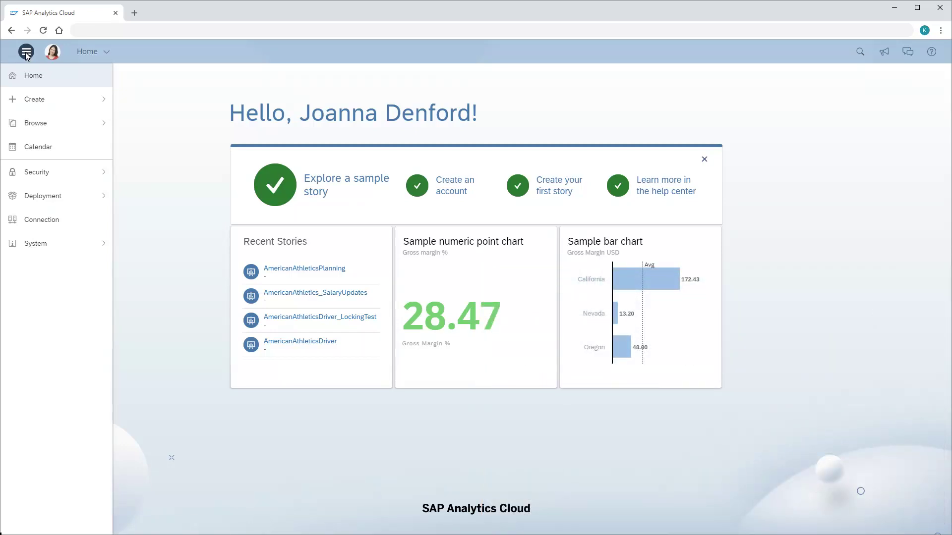
- Start creating a new model that acquires data from an SAP BPC data source
mouse_move(59, 102)
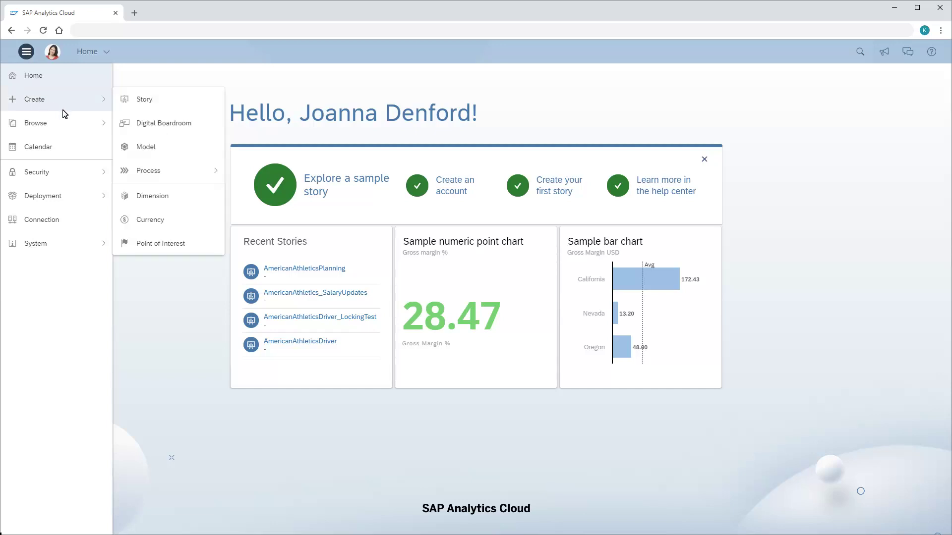
click(146, 150)
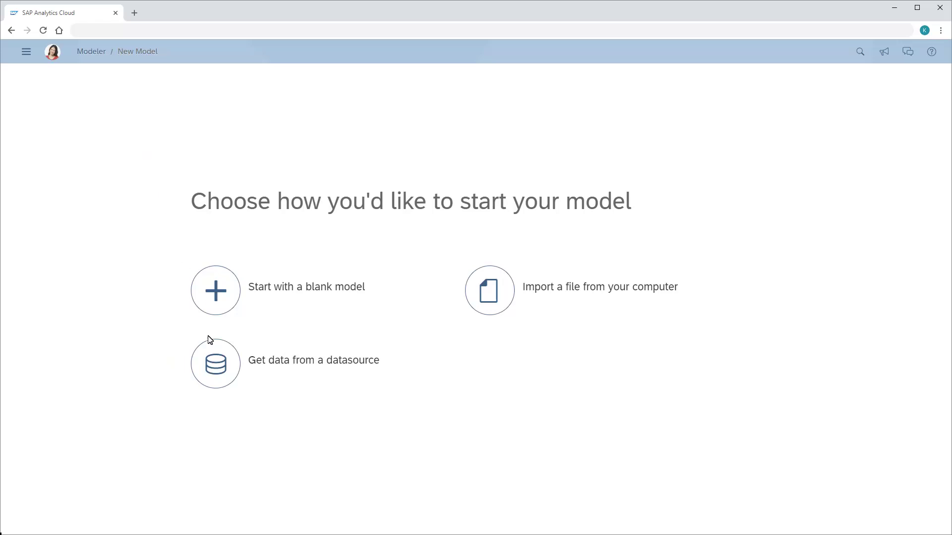
click(219, 369)
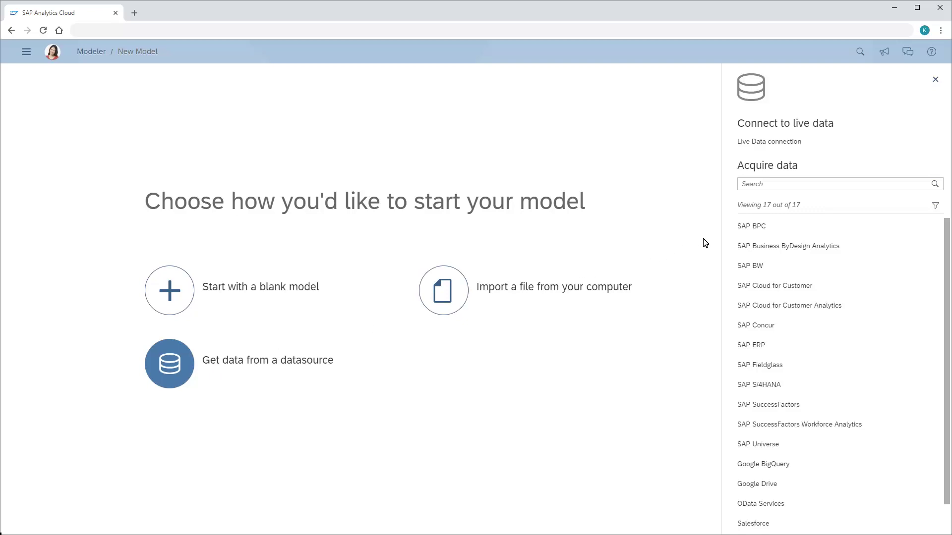
click(752, 227)
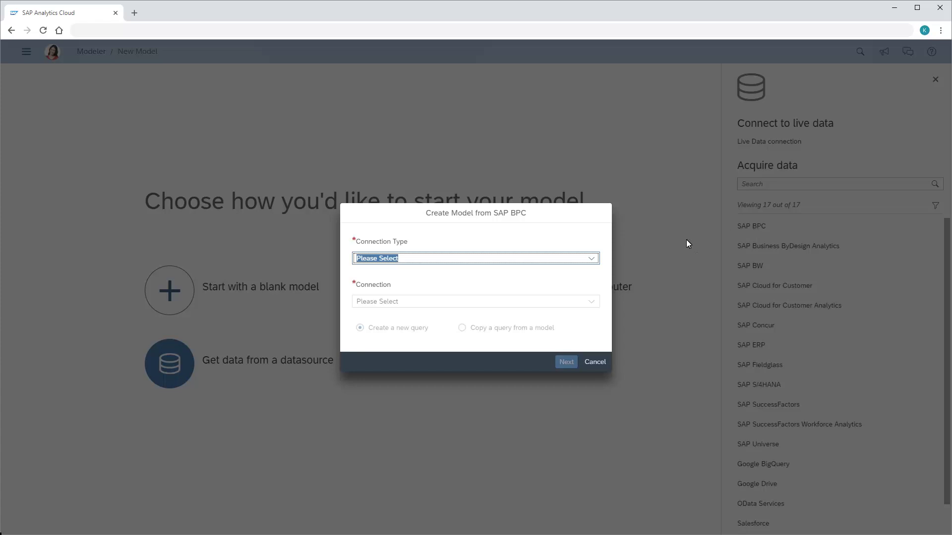
- Choose SAP BPC 11.0 for SAP BW/4HANA as the connection type and start a new connection for the model
click(592, 260)
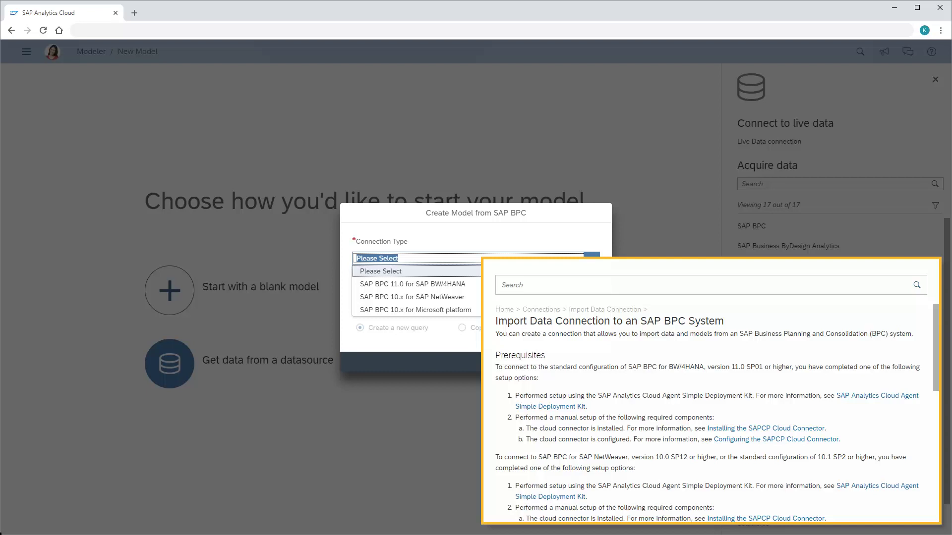
click(416, 286)
click(591, 304)
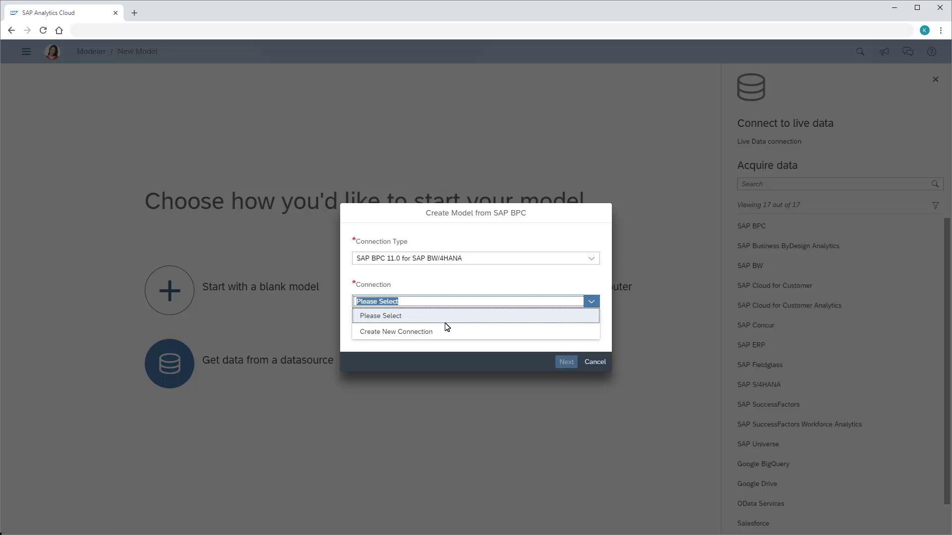
click(395, 332)
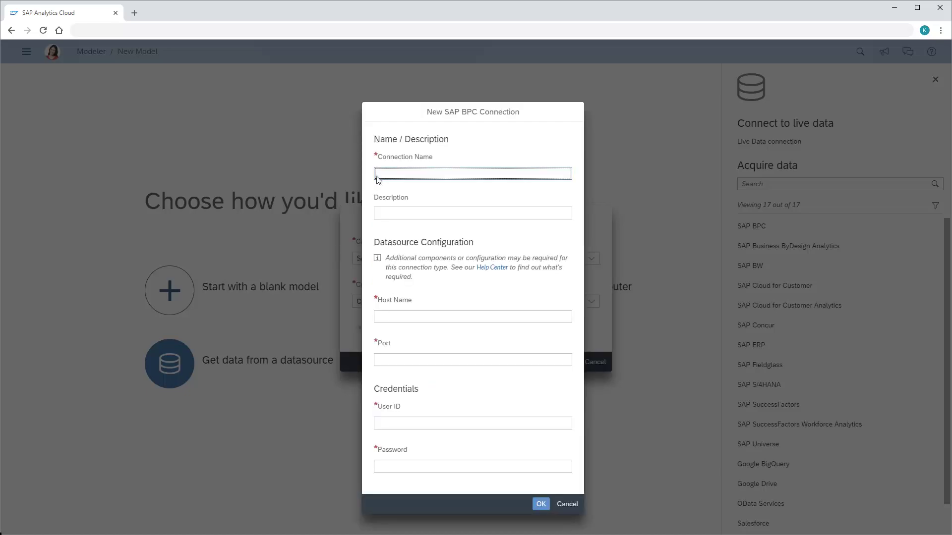
- Name the connection BPC4HANA and set its host name to ld6.sap.corp and port to 50500
text(BPC4HANA)
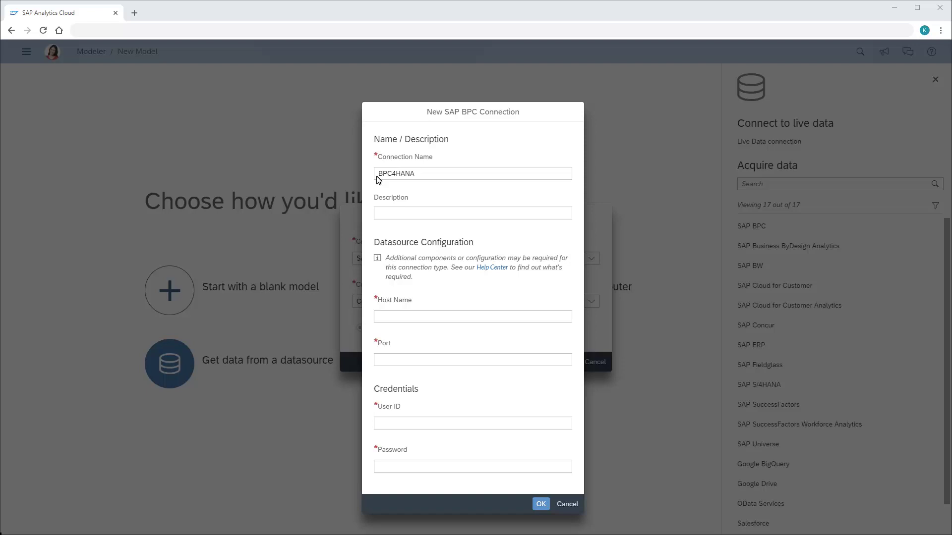
click(378, 317)
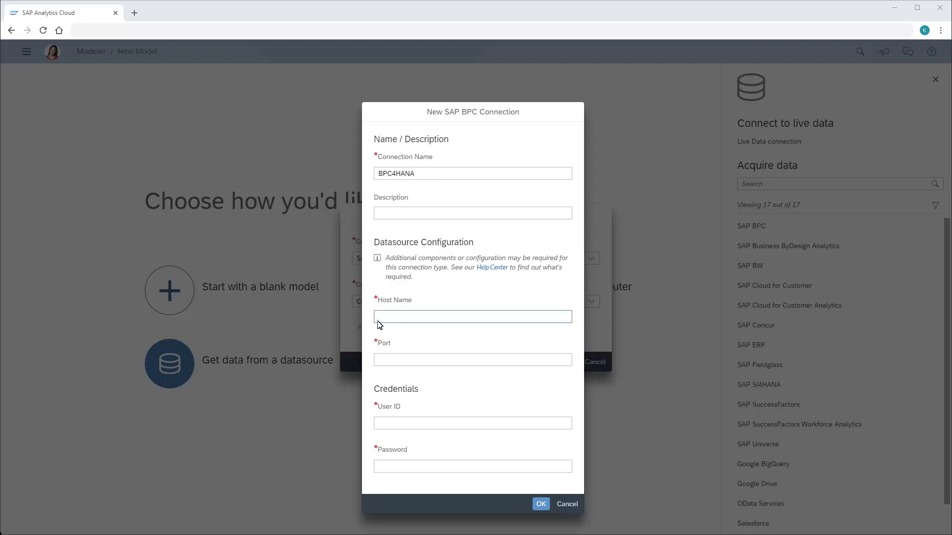
text(ld6.sap.corp)
click(379, 364)
text(50500)
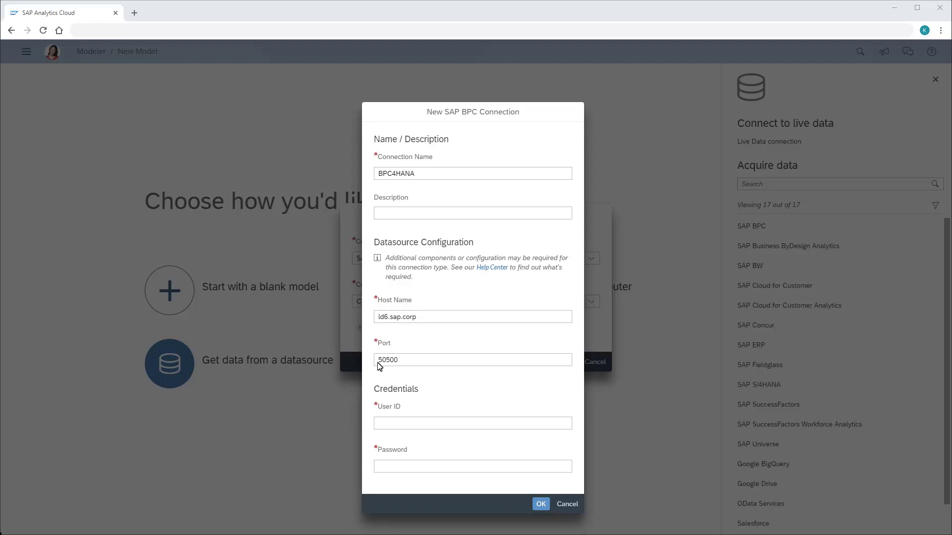
- Enter the user ID and password, create the connection, and proceed with a new query
click(379, 425)
text(Joanna)
click(379, 468)
text(********)
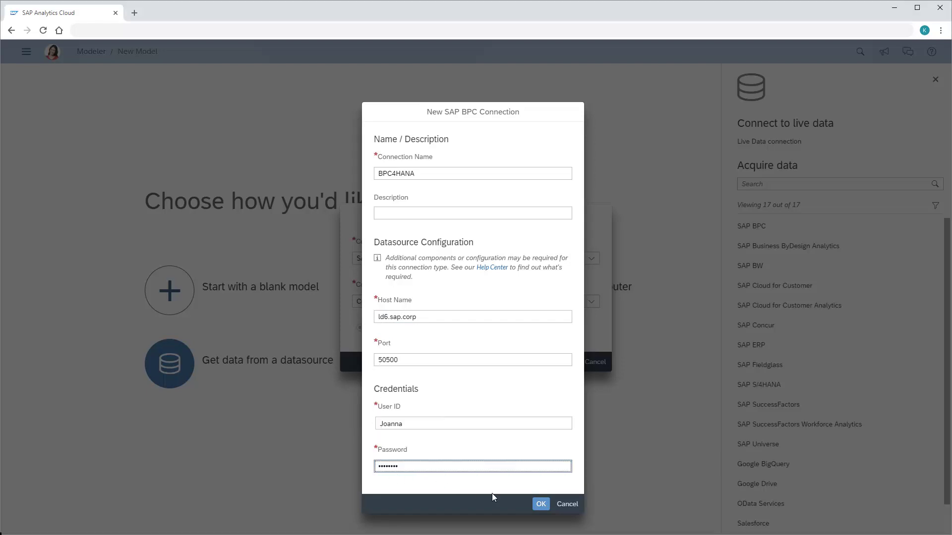
click(540, 505)
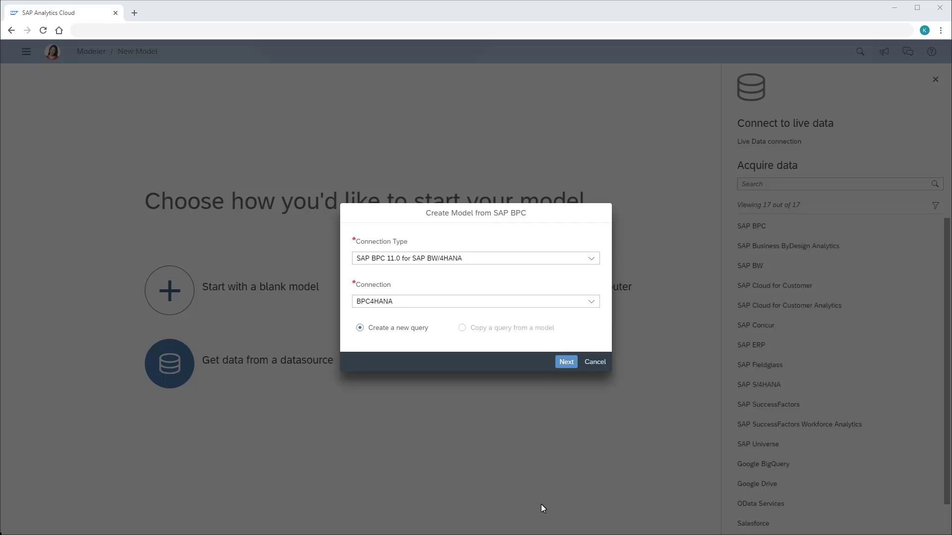
click(566, 362)
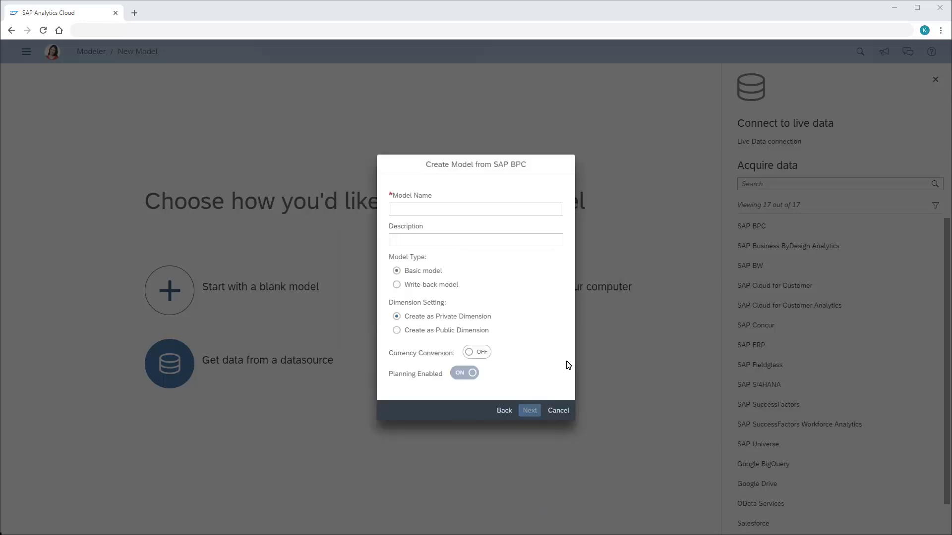
- Name the model BPC4HANA_Planning and set its type to write-back model
click(392, 214)
text(BPC4HANA_Planning)
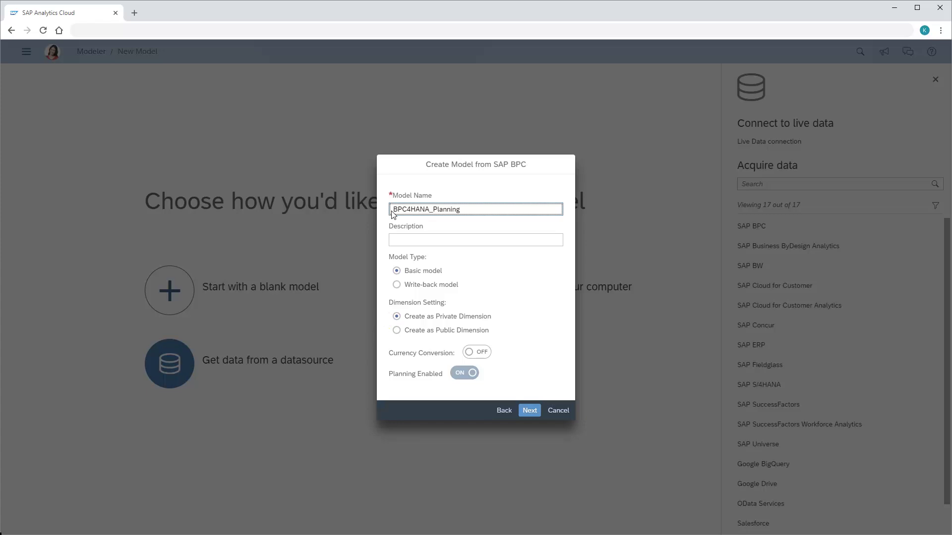
click(397, 285)
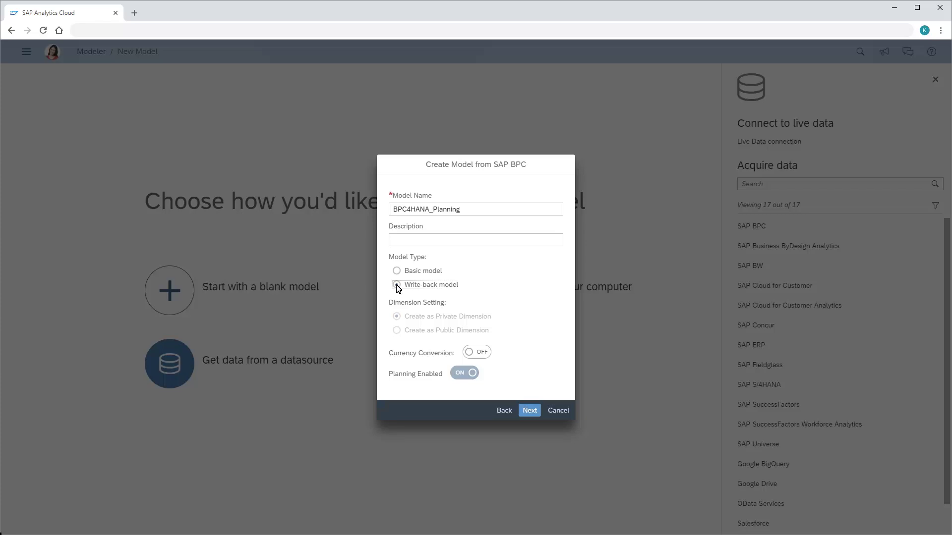
- Turn on currency conversion with the SAP_ALL_CURRENCY conversion table and accept the model settings
click(484, 352)
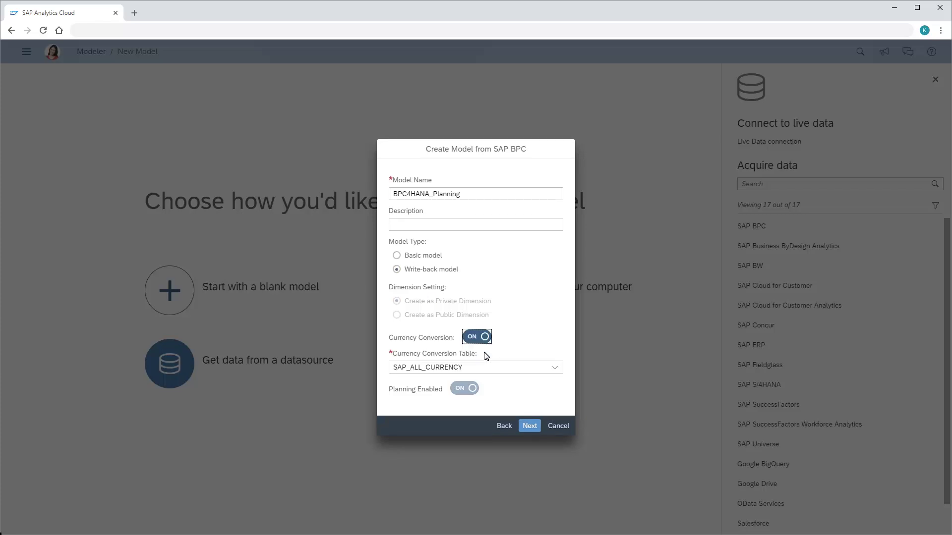
click(555, 367)
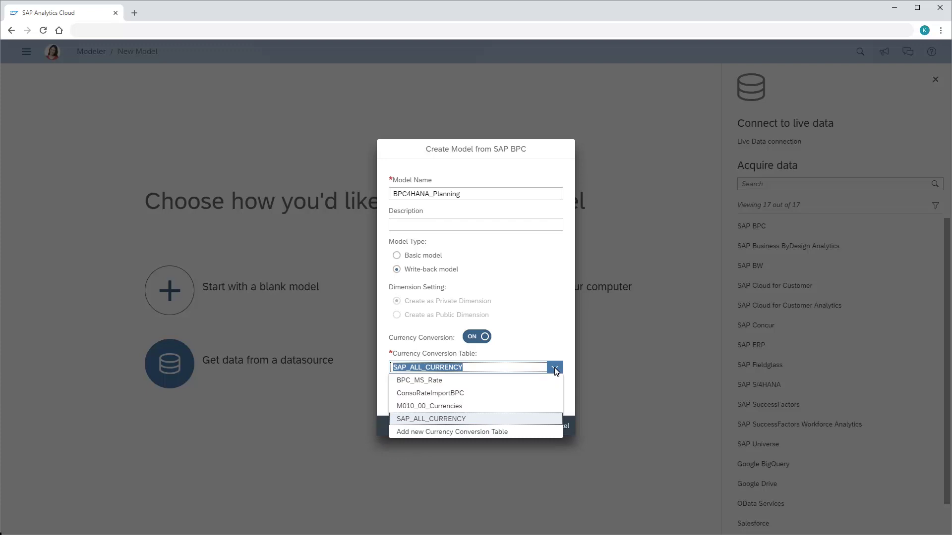
click(428, 419)
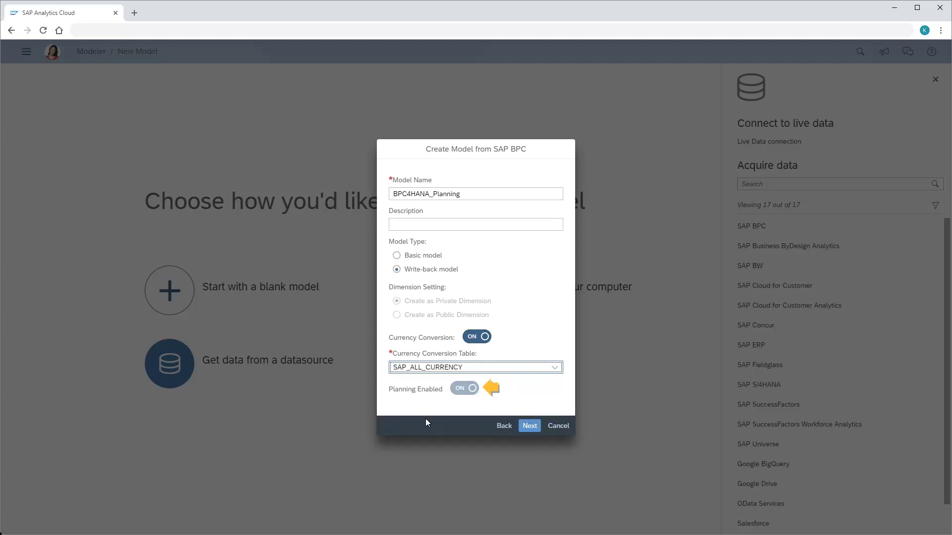
click(529, 426)
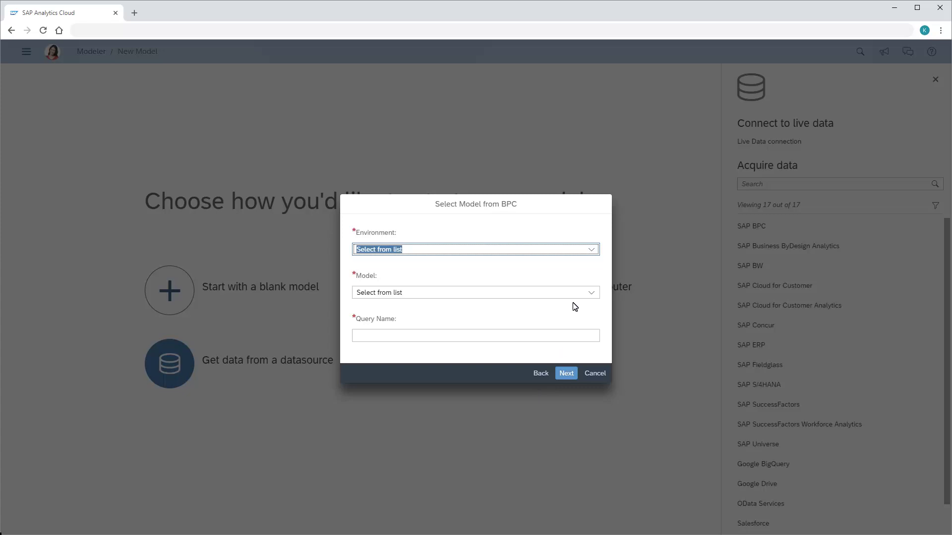
- Select the BOC_HANA_DA2 environment and its Planning model as the BPC source
click(592, 250)
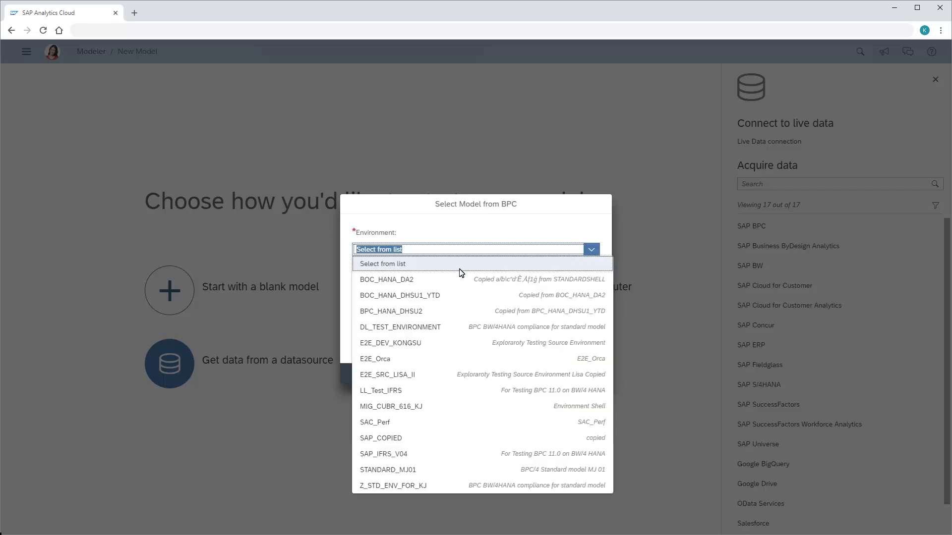
click(387, 280)
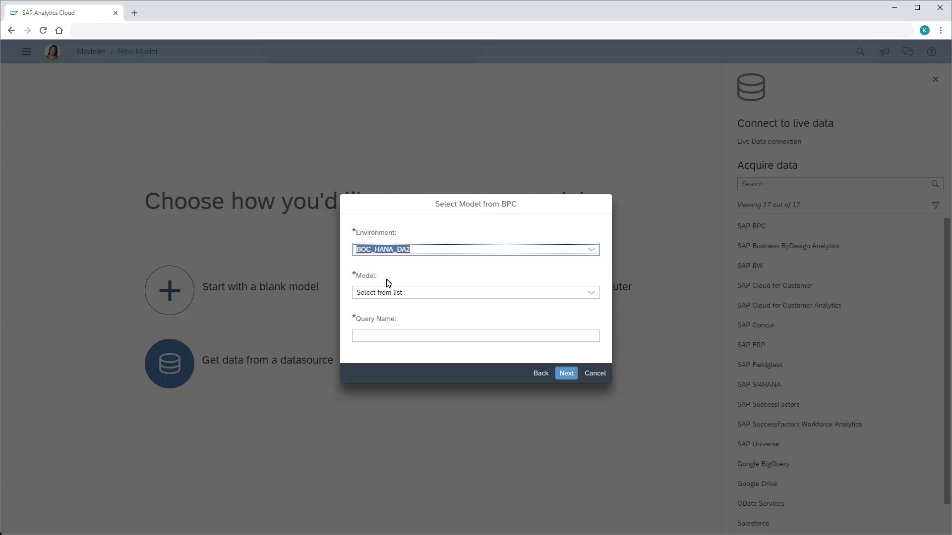
click(592, 294)
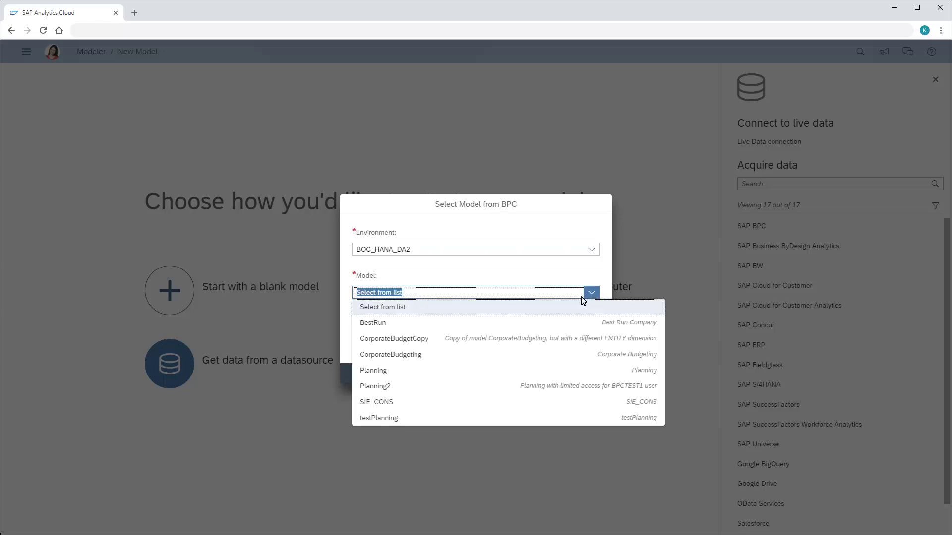
click(373, 371)
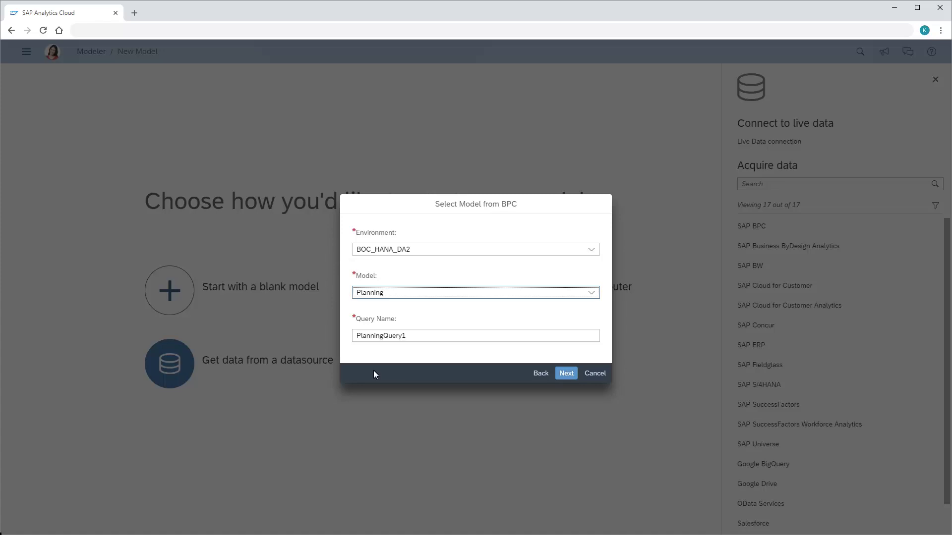
- Name the query BPCHANA_Planning and accept its preselected data and reporting currency filter
double_click(357, 335)
text(BPCHANA_Planning)
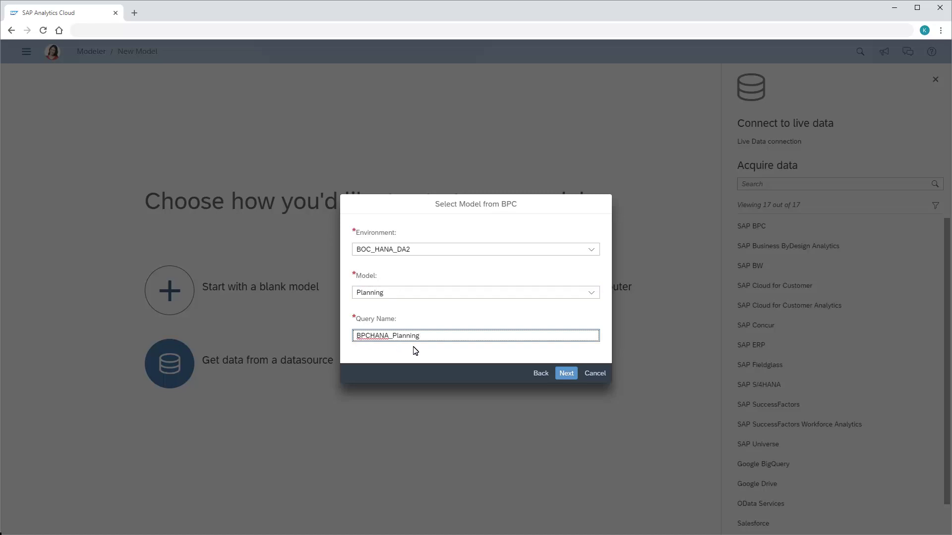
click(566, 374)
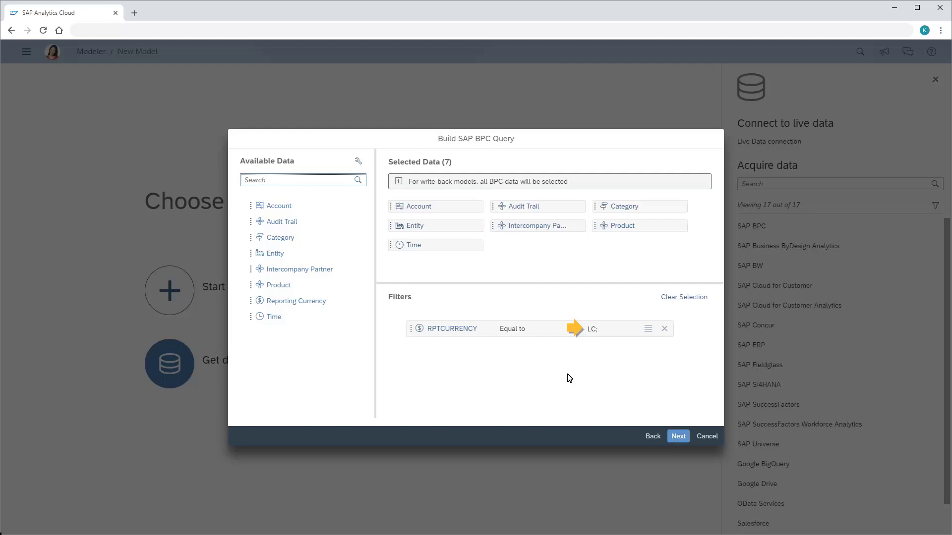
click(678, 436)
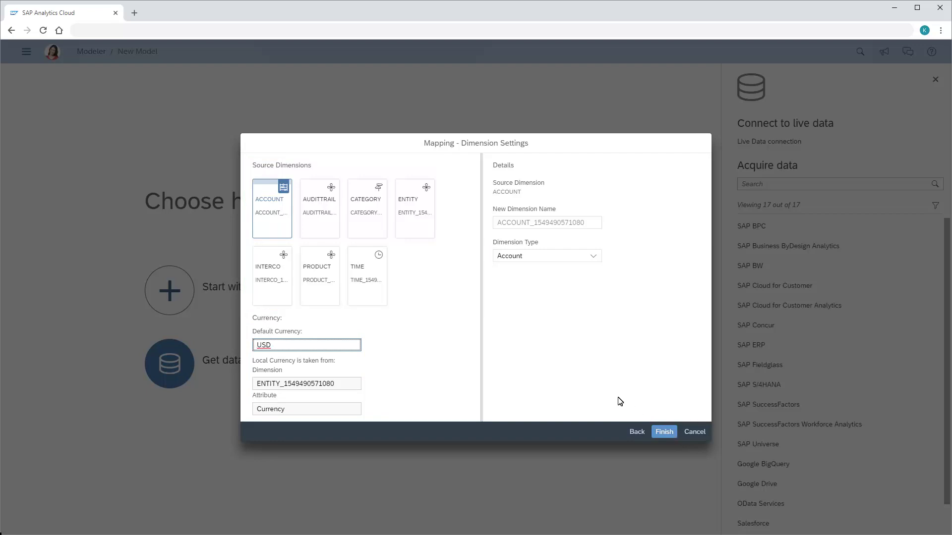
- In the CATEGORY dimension mapping, set the version type of both Actual_BudgetRate and Actual_LYOwnership to Budget
click(319, 212)
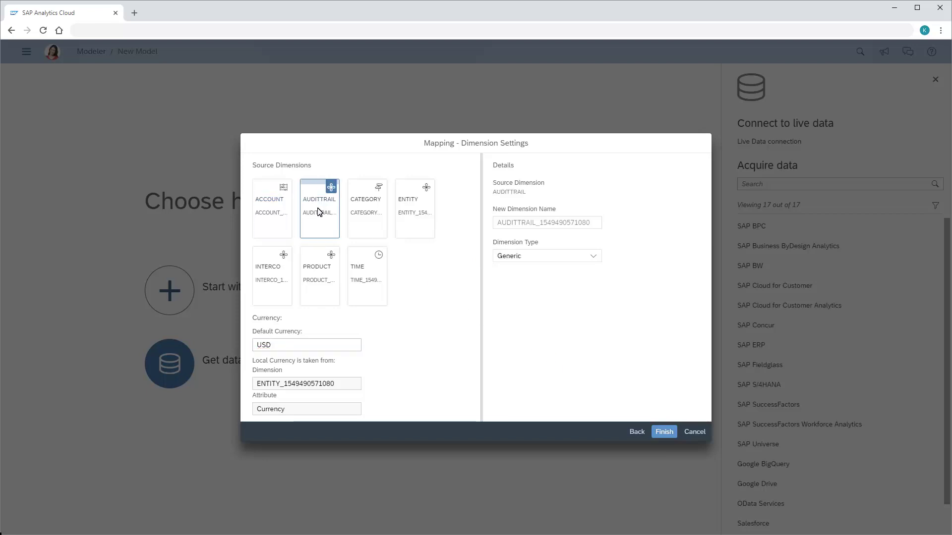
click(367, 213)
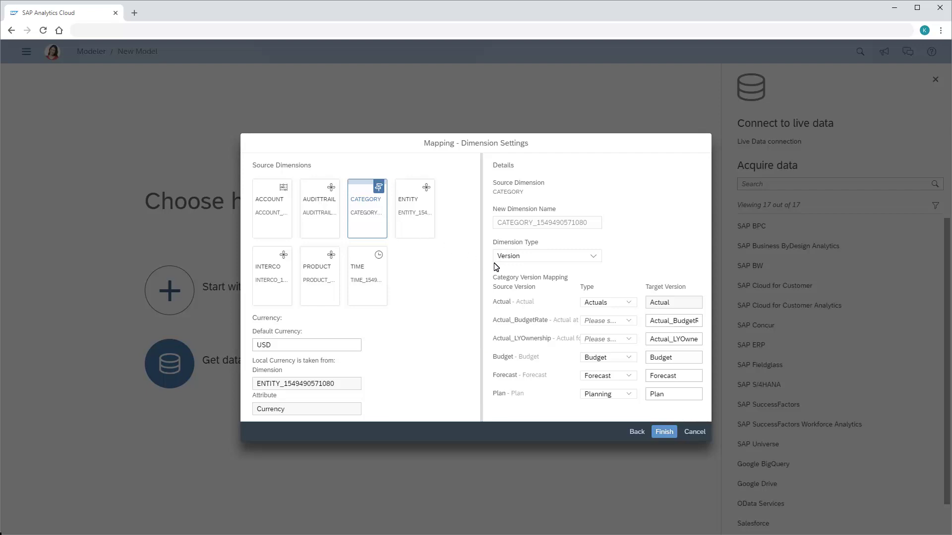
click(628, 320)
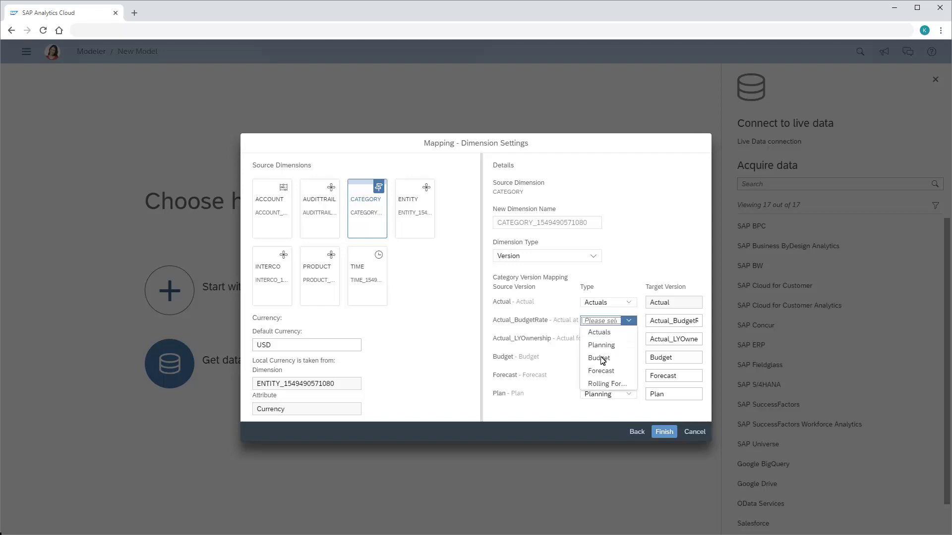
click(603, 358)
click(630, 340)
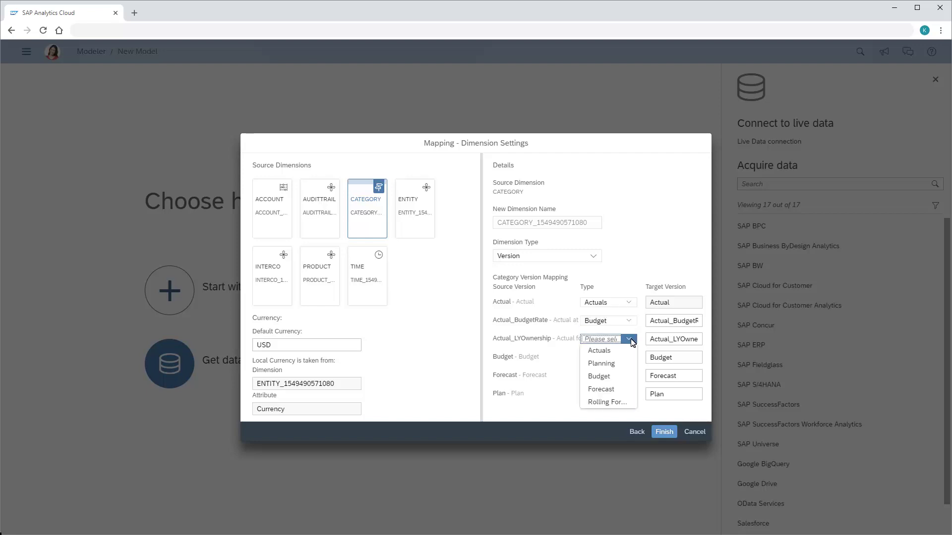
click(601, 377)
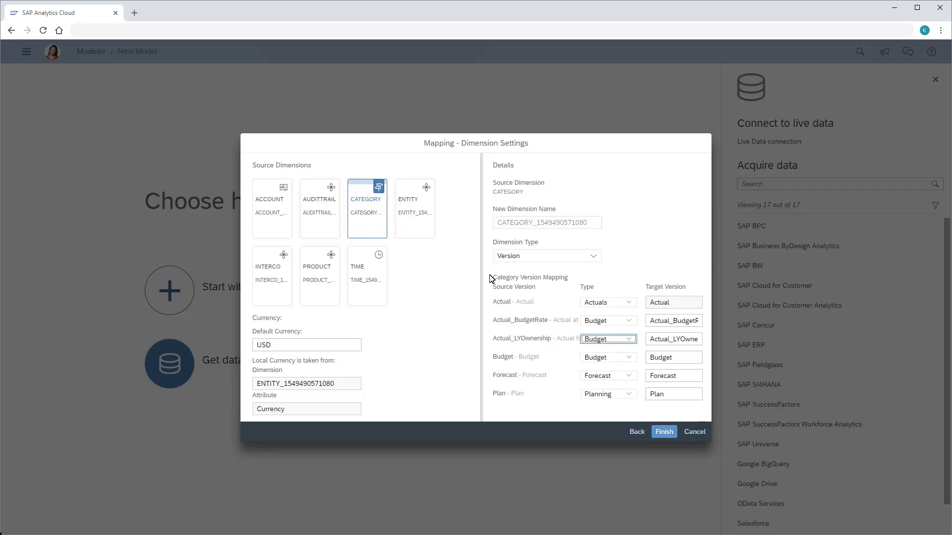
- Review the ENTITY, INTERCO, PRODUCT and TIME dimension mappings, and finish creating the model
click(415, 210)
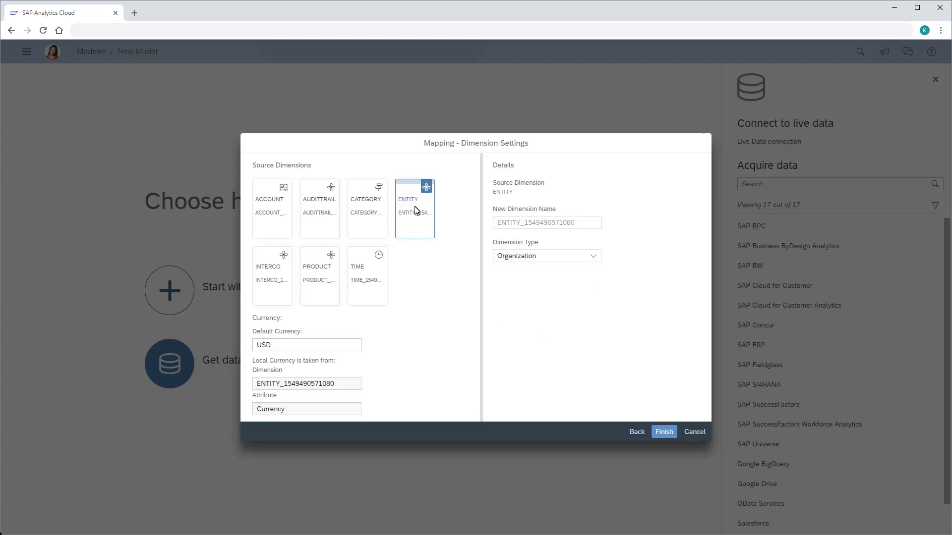
click(274, 278)
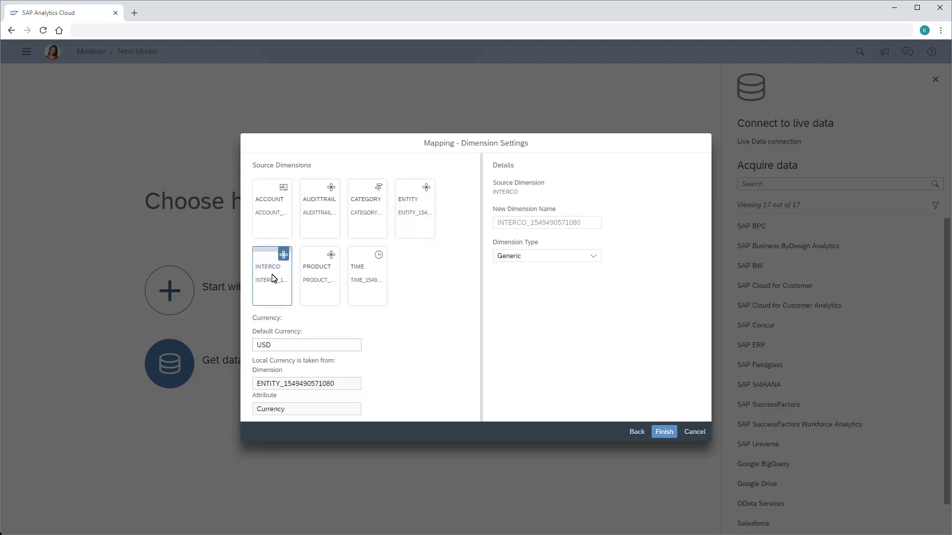
click(317, 279)
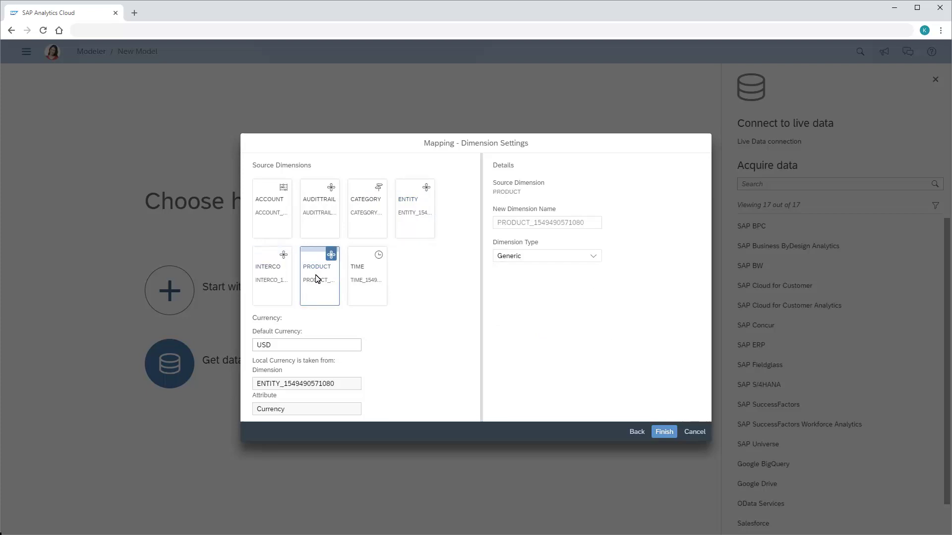
click(365, 278)
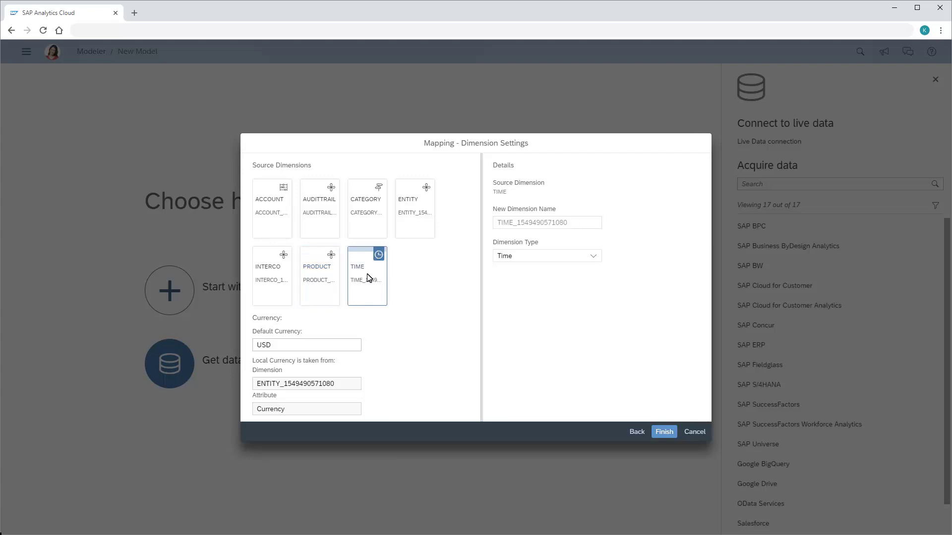
click(664, 432)
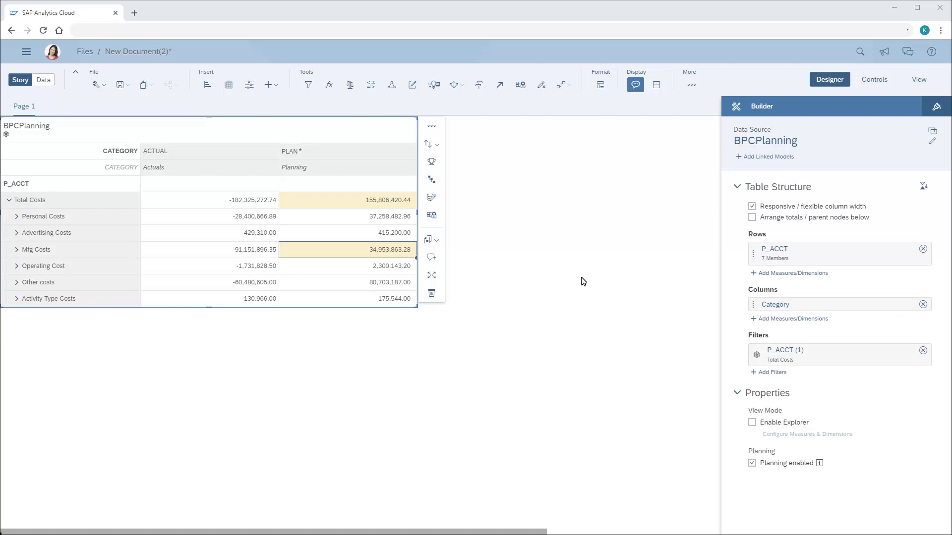
- Open version management for the BPCPlanning table in the story
click(479, 86)
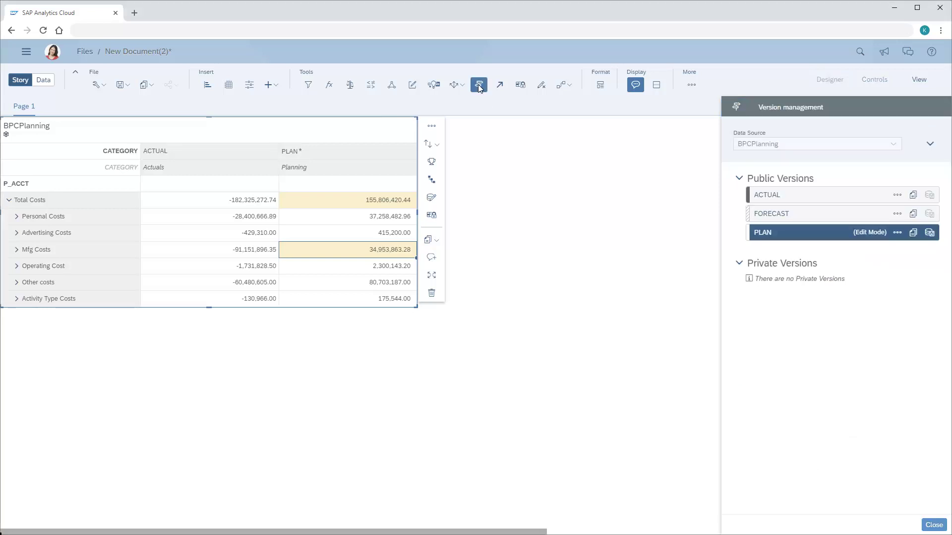